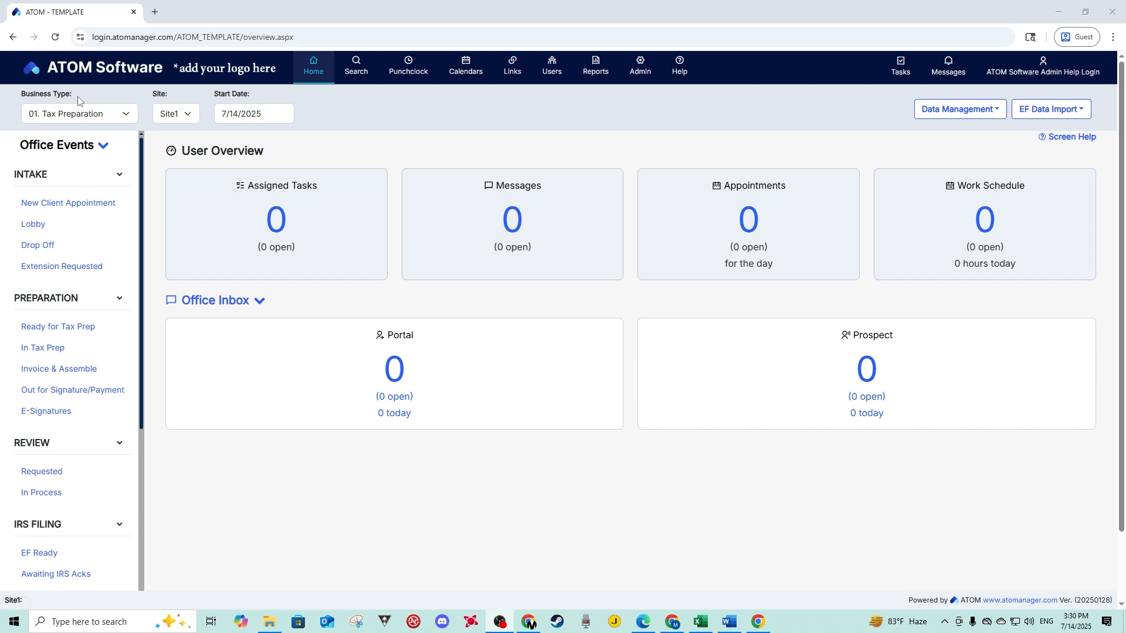
- Review the office event categories listed for the 01. Tax Preparation business type
{"action": "left_click_drag", "start_coordinate": [78, 100], "coordinate": [20, 96]}
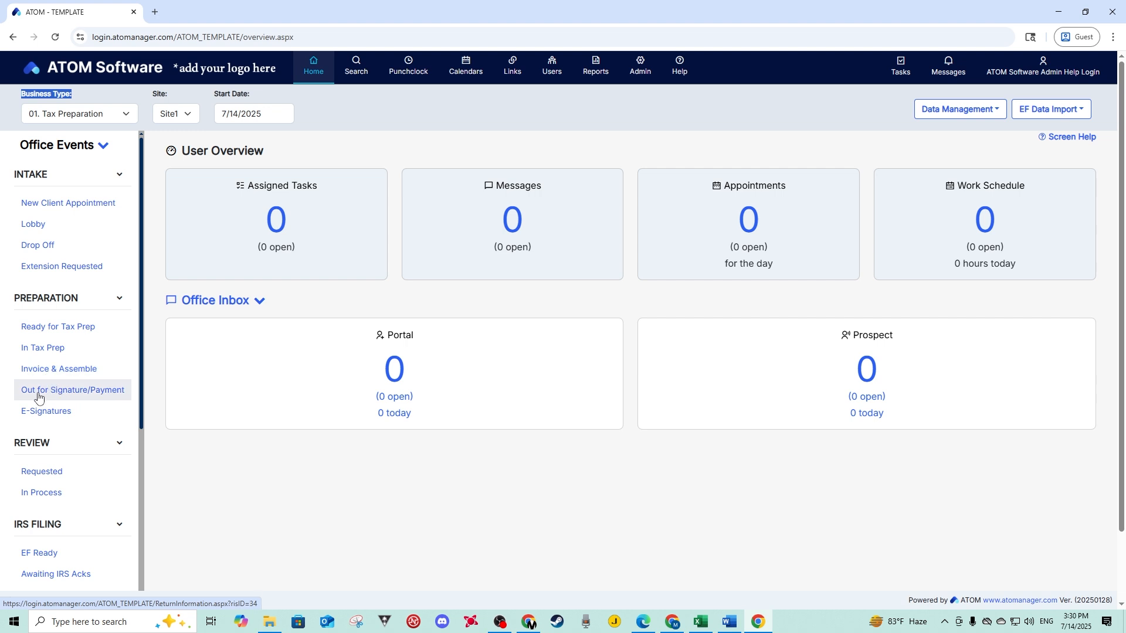
{"action": "scroll", "coordinate": [41, 414], "scroll_direction": "down", "scroll_amount": 3}
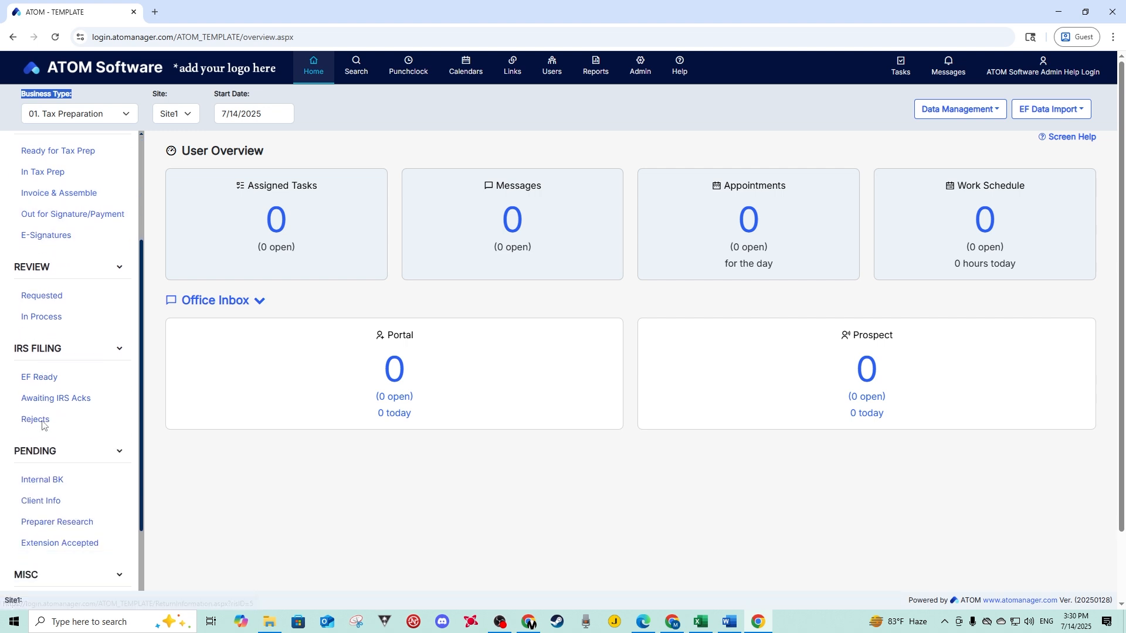
{"action": "scroll", "coordinate": [40, 440], "scroll_direction": "down", "scroll_amount": 1}
{"action": "scroll", "coordinate": [40, 463], "scroll_direction": "up", "scroll_amount": 2}
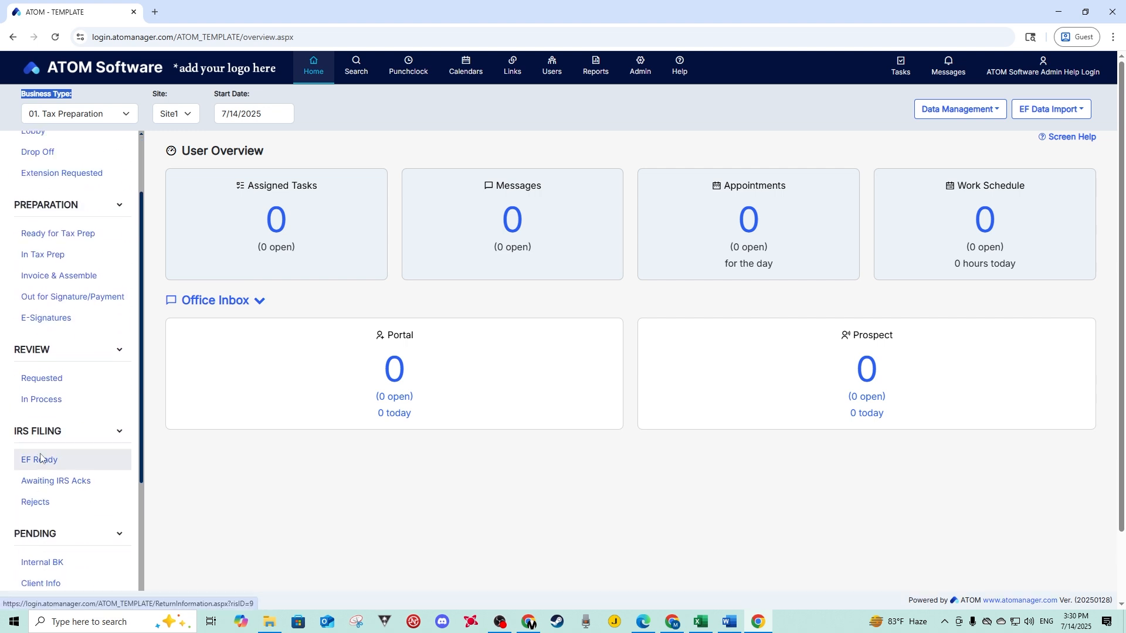
{"action": "scroll", "coordinate": [40, 457], "scroll_direction": "up", "scroll_amount": 2}
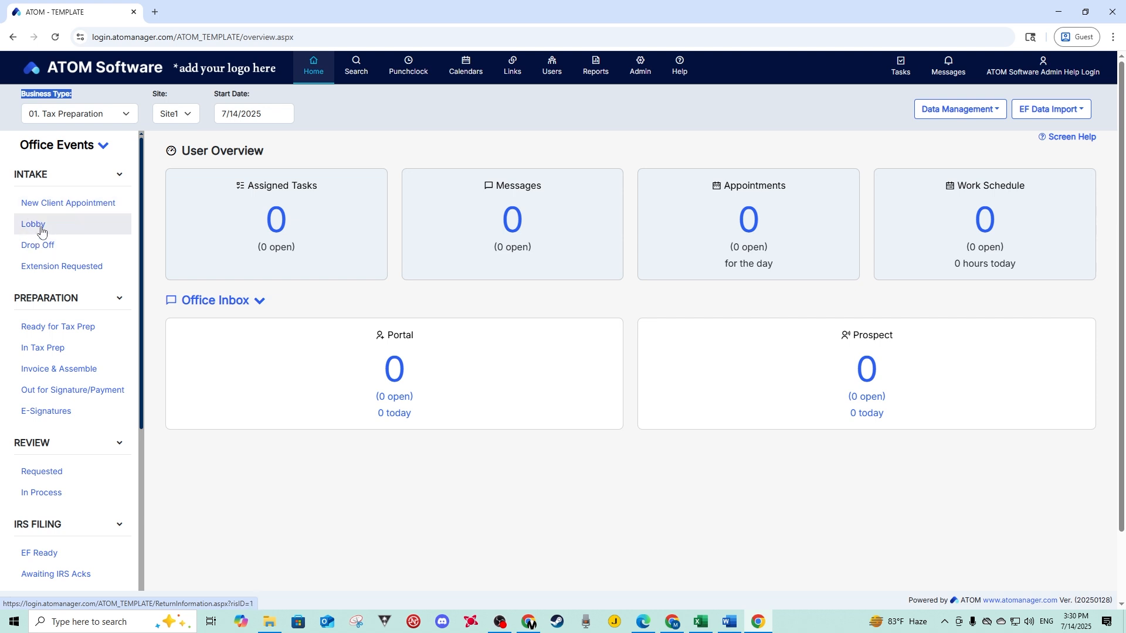
- Switch the business type to 02. Monthly BK and look through its office events
{"action": "left_click", "coordinate": [88, 115]}
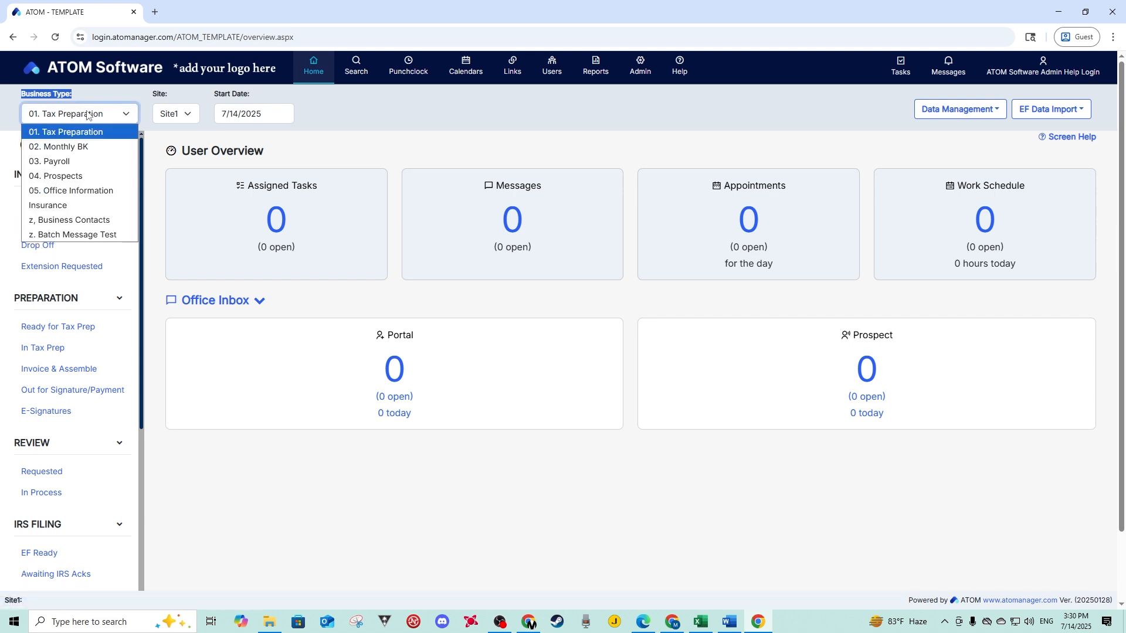
{"action": "left_click", "coordinate": [65, 146]}
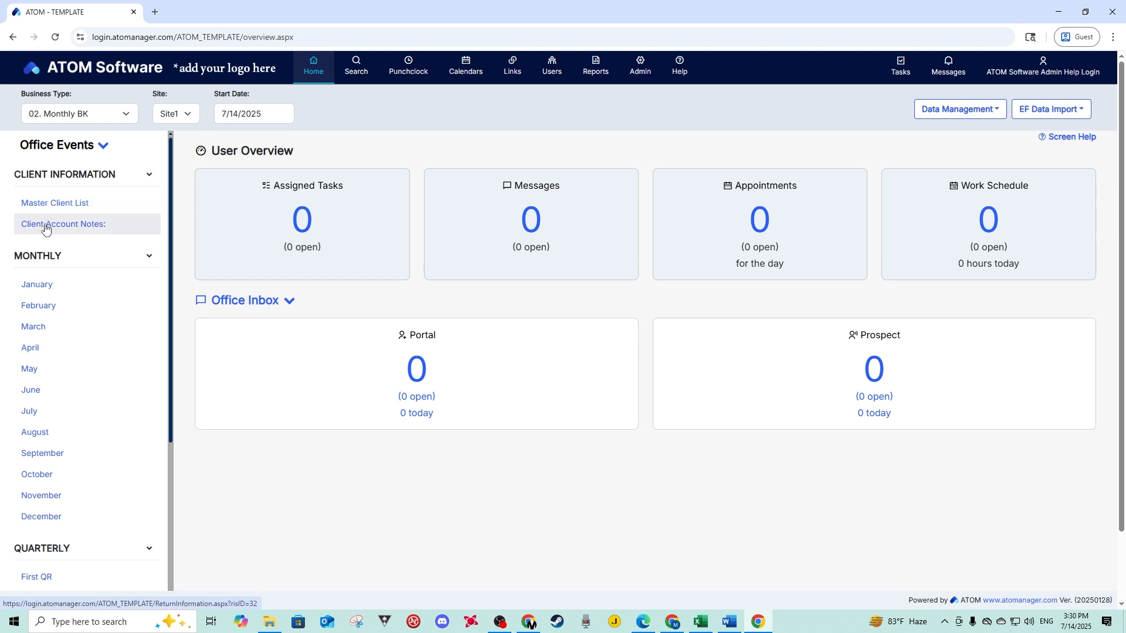
{"action": "scroll", "coordinate": [36, 364], "scroll_direction": "down", "scroll_amount": 3}
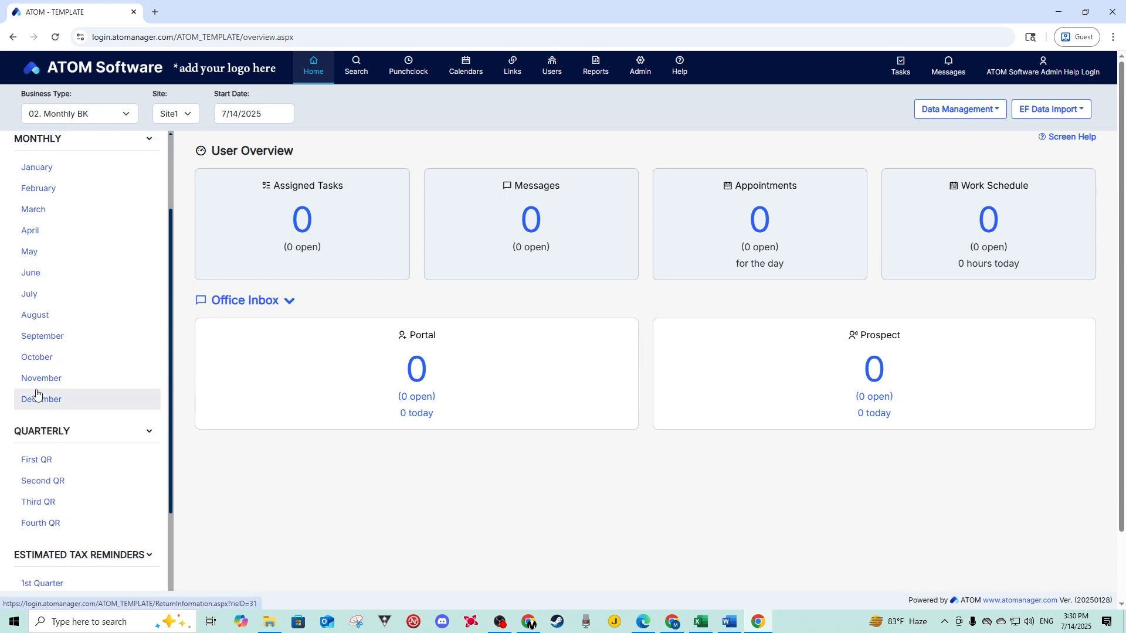
{"action": "scroll", "coordinate": [37, 403], "scroll_direction": "down", "scroll_amount": 1}
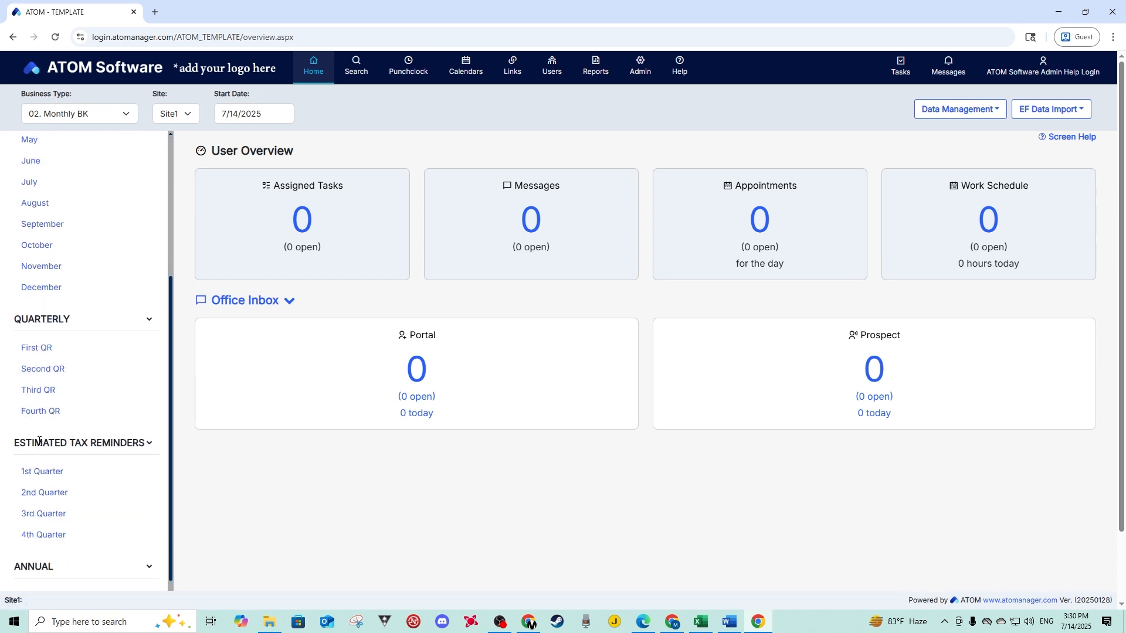
{"action": "scroll", "coordinate": [29, 352], "scroll_direction": "up", "scroll_amount": 5}
- Show the office events of the 03. Payroll business type, then return to 01. Tax Preparation
{"action": "left_click", "coordinate": [68, 118]}
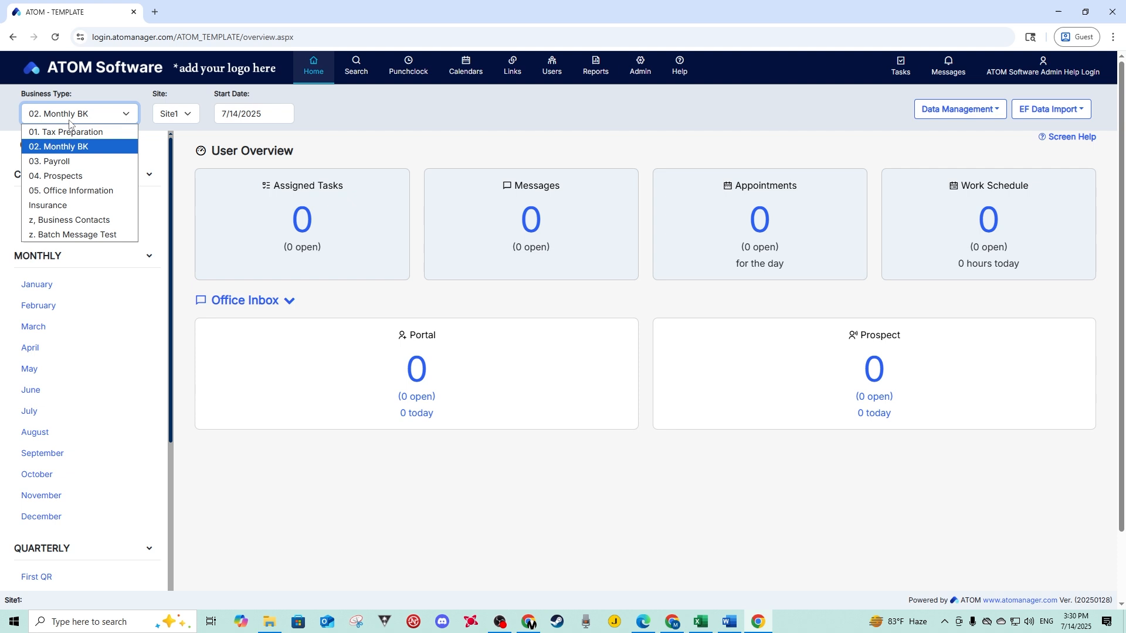
{"action": "left_click", "coordinate": [59, 160]}
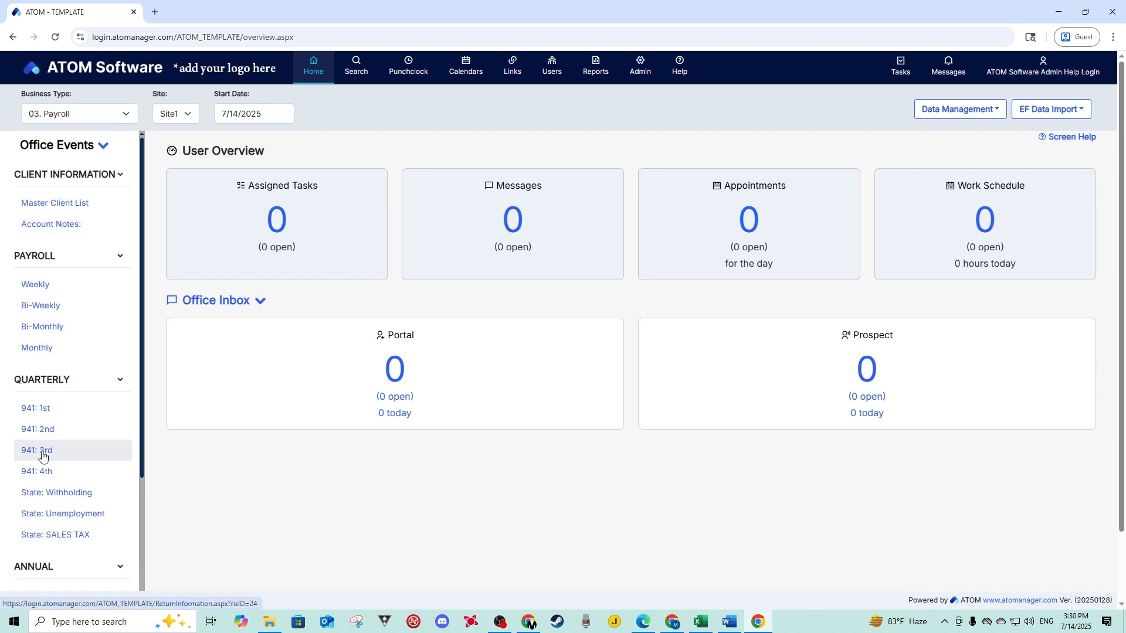
{"action": "left_click", "coordinate": [64, 122]}
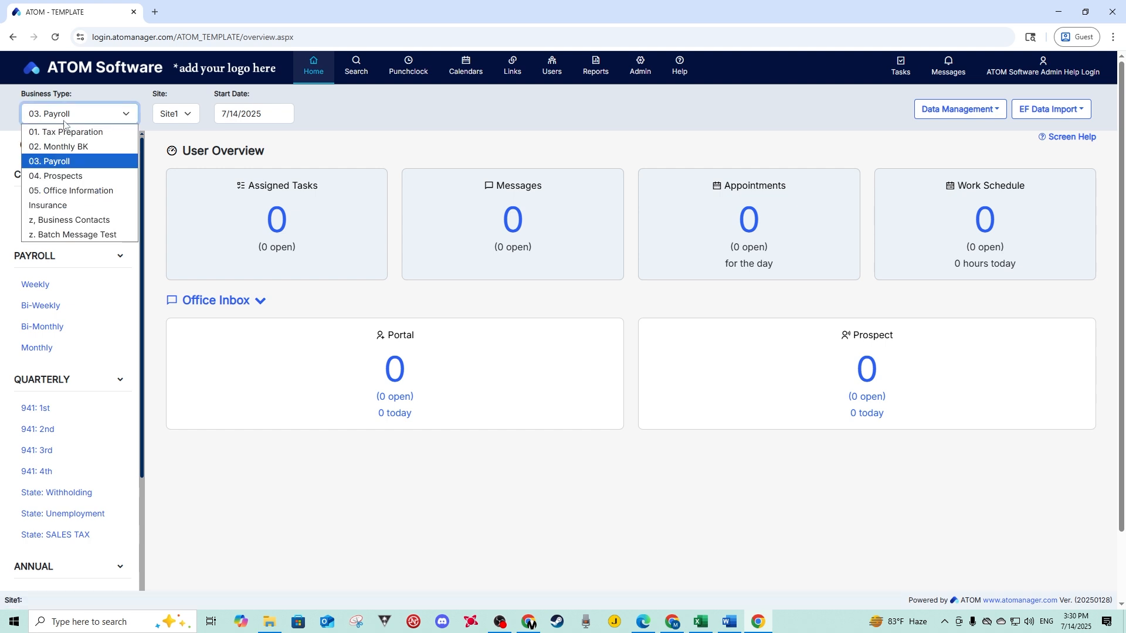
{"action": "left_click", "coordinate": [65, 133]}
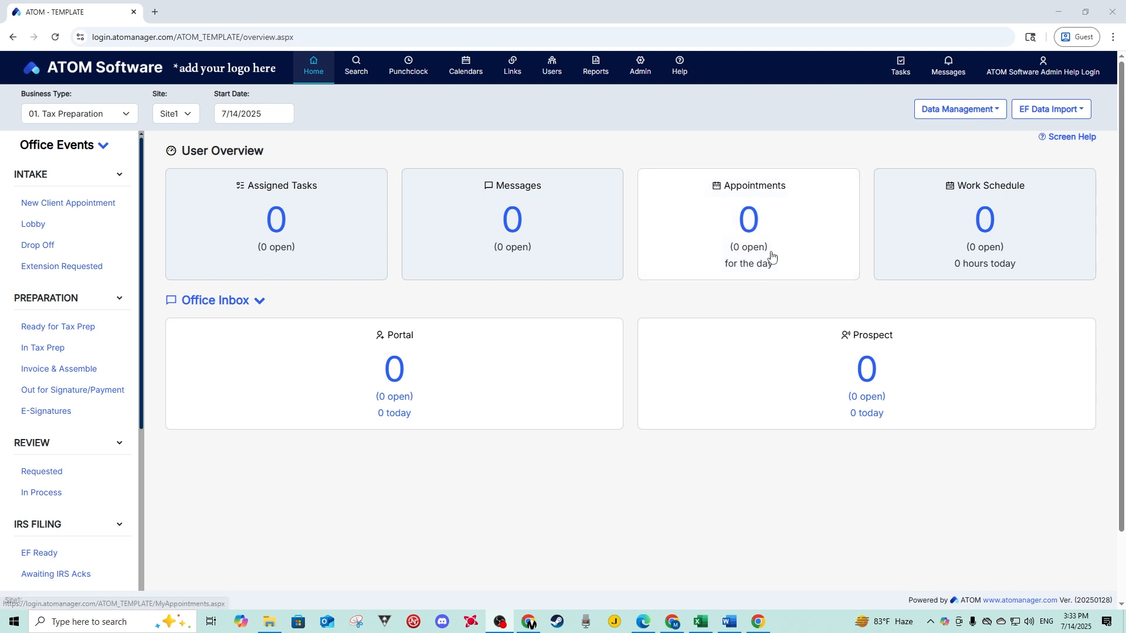
- Switch the business type to 02. Monthly BK, set it back to 01. Tax Preparation, and review the available business types
{"action": "left_click", "coordinate": [82, 119]}
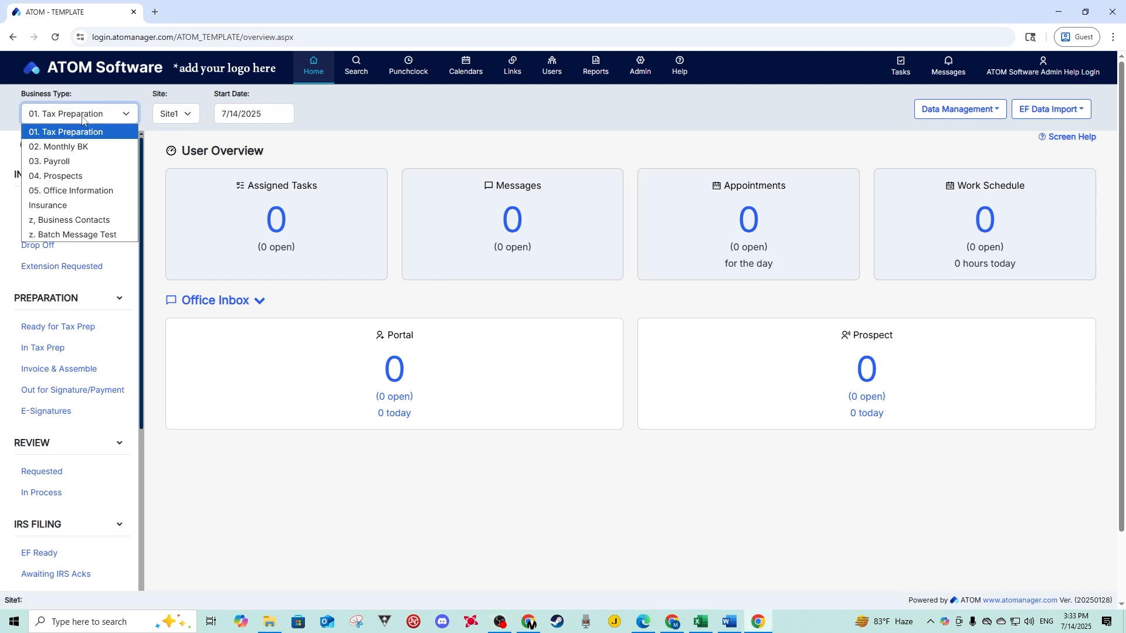
{"action": "left_click", "coordinate": [61, 147]}
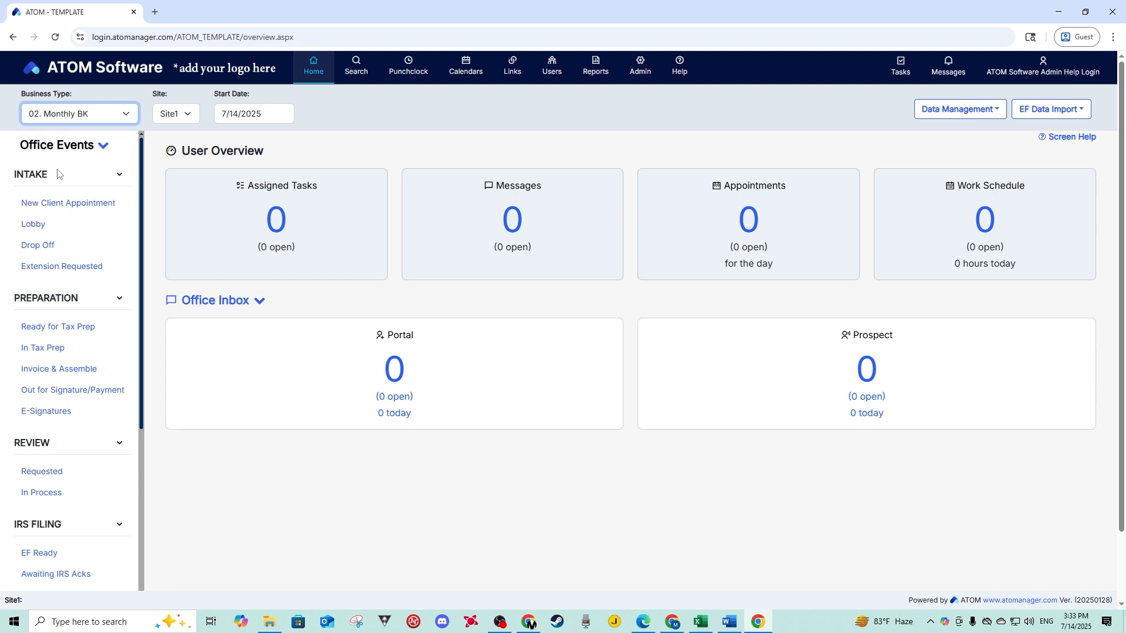
{"action": "left_click", "coordinate": [101, 115]}
{"action": "left_click", "coordinate": [87, 130]}
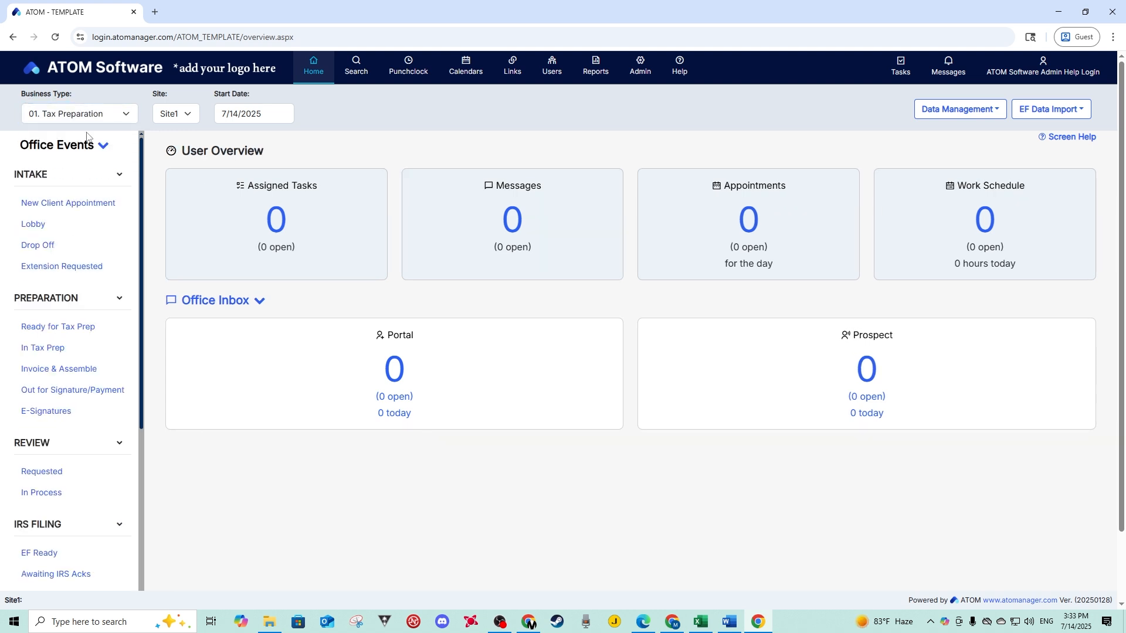
{"action": "left_click", "coordinate": [58, 117]}
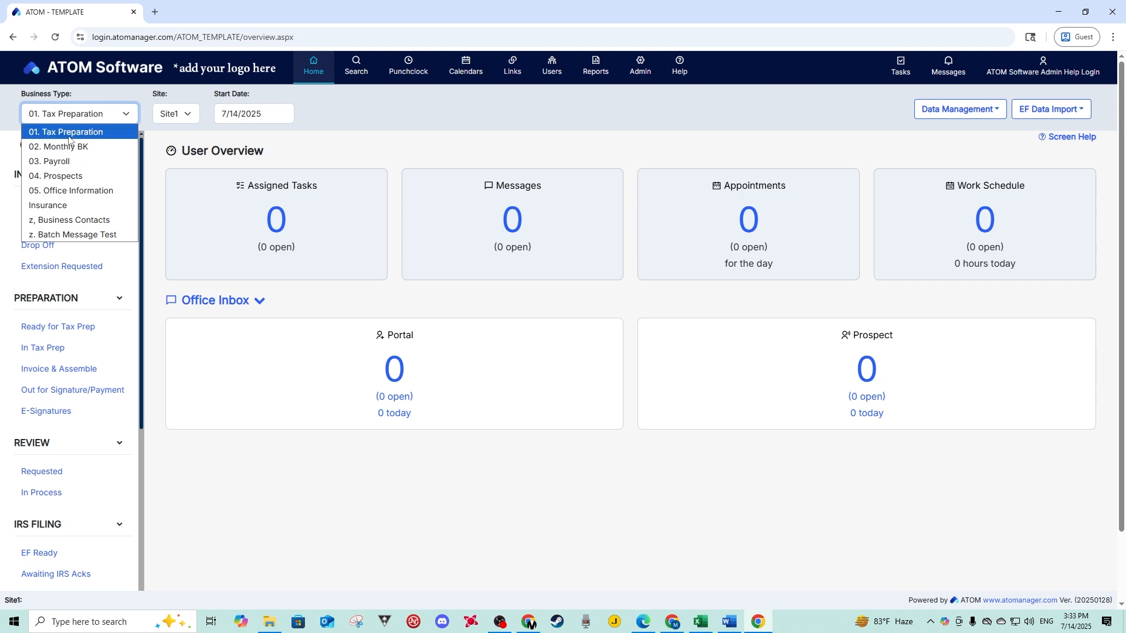
{"action": "left_click", "coordinate": [388, 165]}
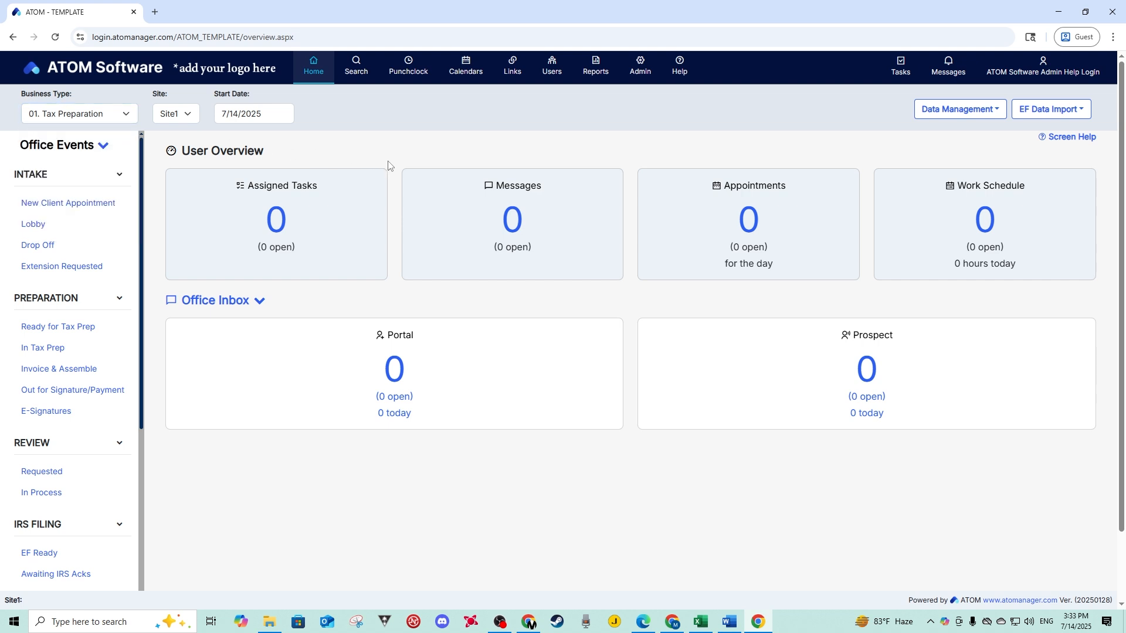
- Open the Business Type configuration in the admin category types and examine the 01. Tax Preparation entry
{"action": "left_click", "coordinate": [640, 67]}
{"action": "mouse_move", "coordinate": [650, 120]}
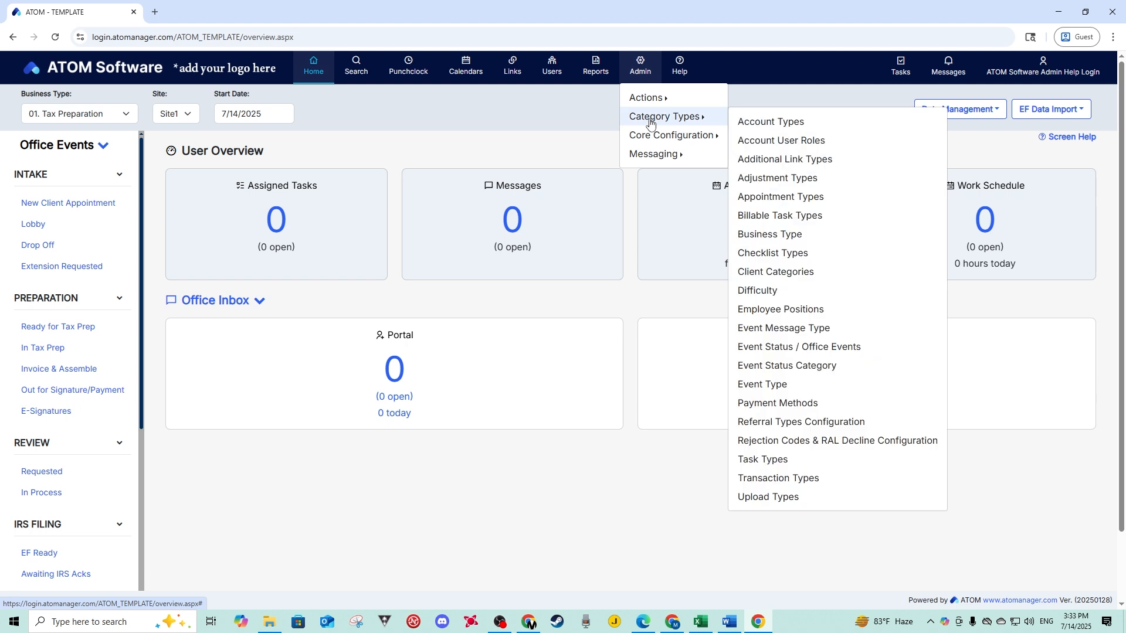
{"action": "left_click", "coordinate": [757, 236]}
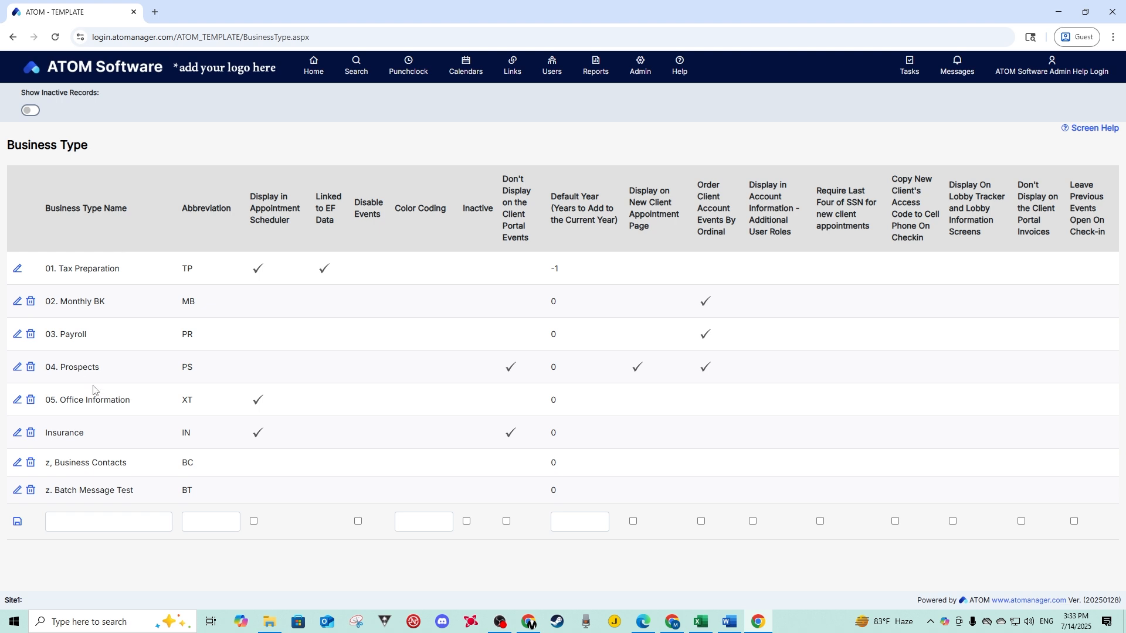
{"action": "left_click_drag", "start_coordinate": [120, 275], "coordinate": [65, 274]}
{"action": "left_click", "coordinate": [126, 276]}
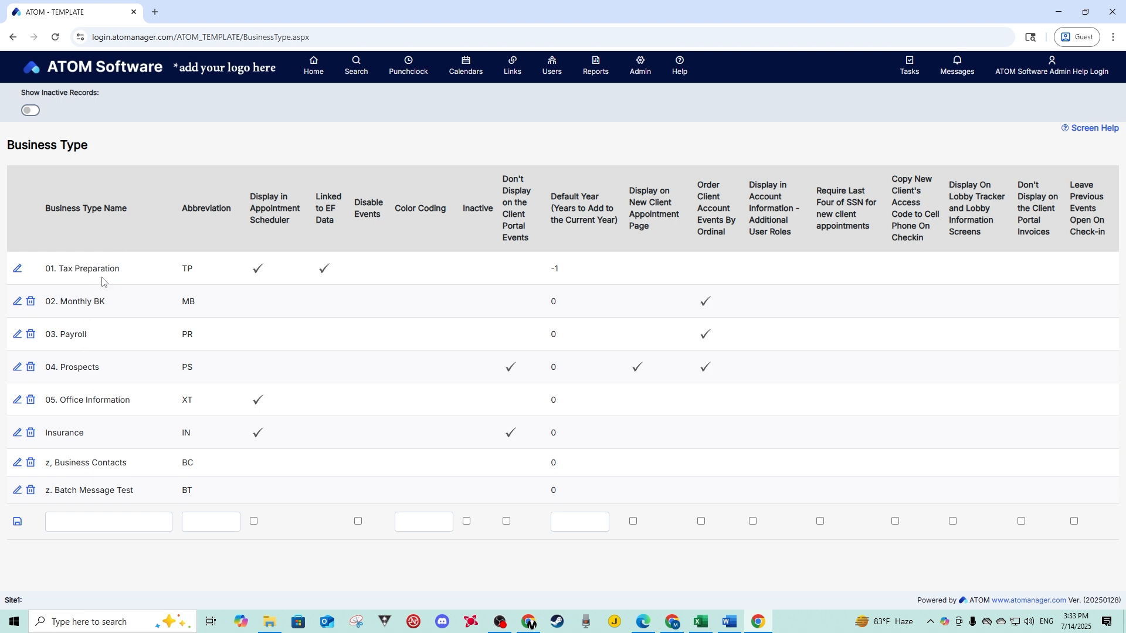
- Open the 01. Tax Preparation business type for editing and save it with its name unchanged
{"action": "left_click", "coordinate": [17, 270]}
{"action": "left_click_drag", "start_coordinate": [115, 271], "coordinate": [88, 270]}
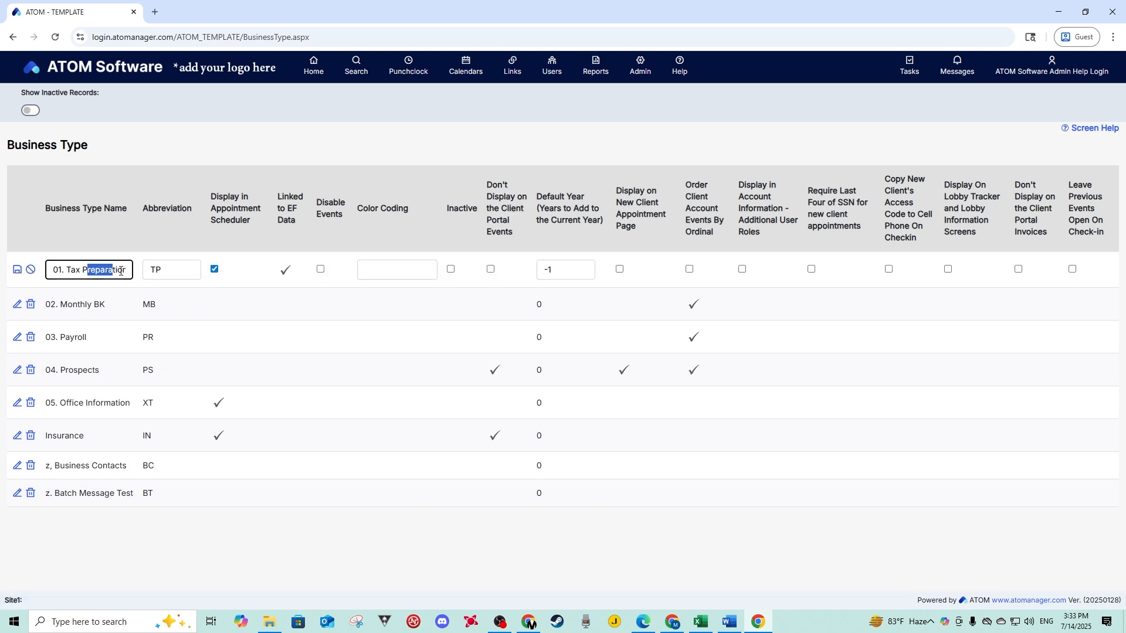
{"action": "left_click", "coordinate": [18, 273]}
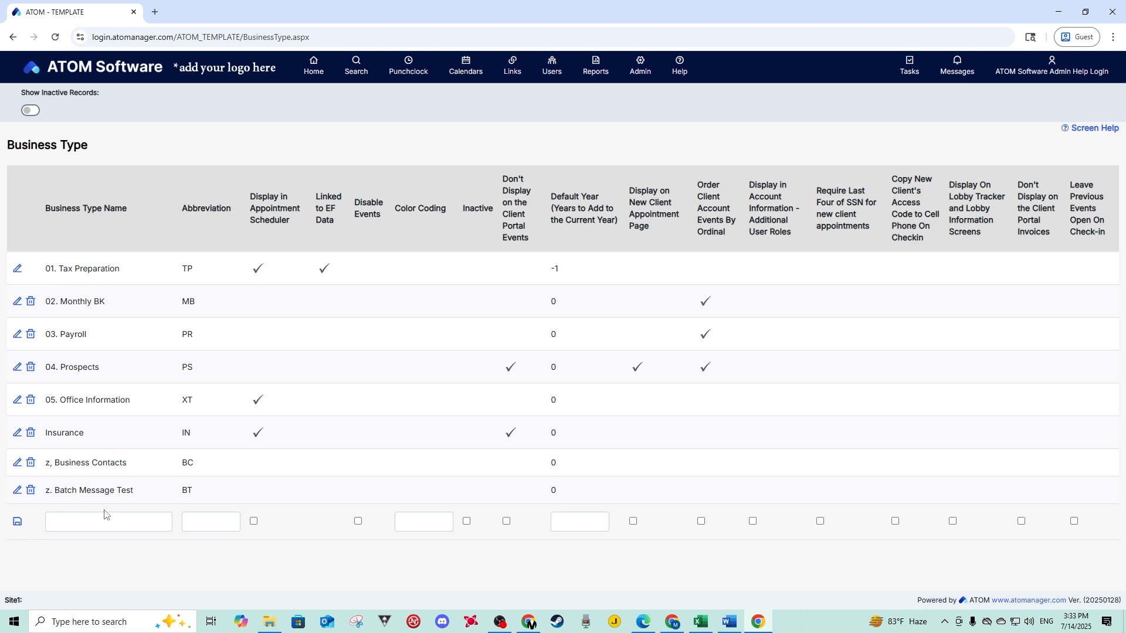
- Enter New Service as the name of a new business type, then clear the unsaved entry
{"action": "left_click", "coordinate": [88, 520]}
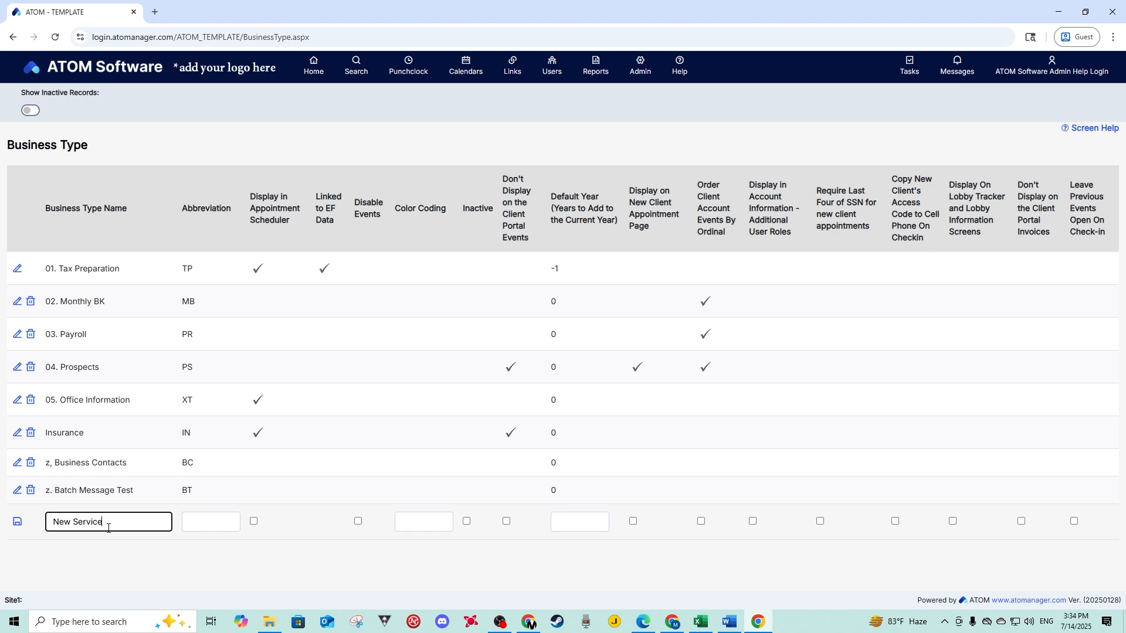
{"action": "left_click_drag", "start_coordinate": [99, 531], "coordinate": [57, 527]}
{"action": "key", "text": "BackSpace"}
{"action": "left_click", "coordinate": [136, 156]}
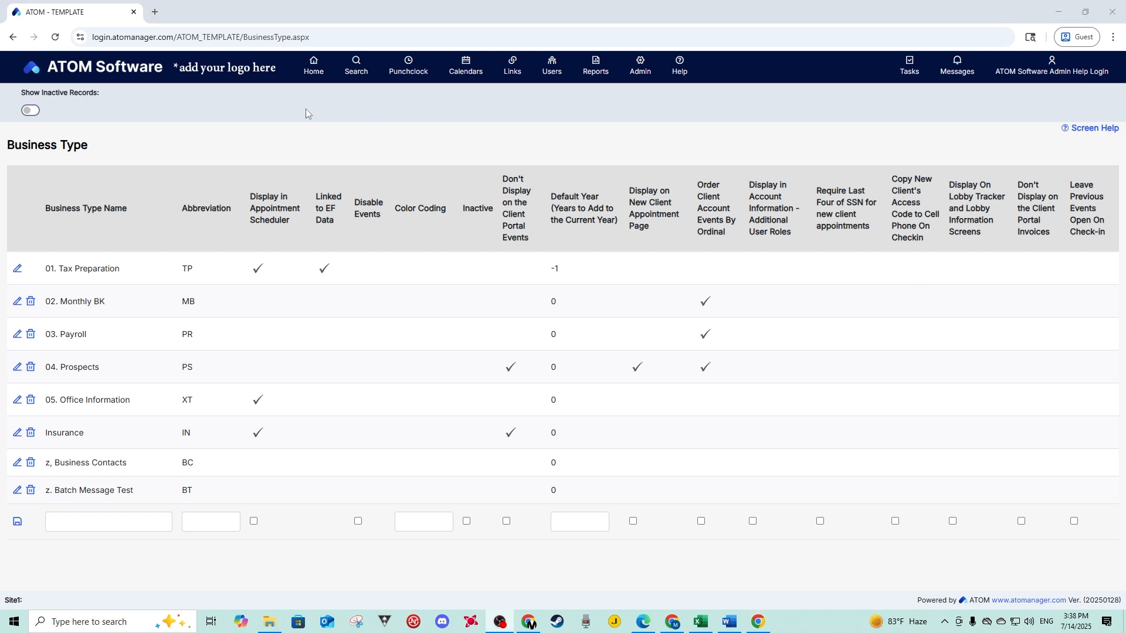
- Search for the sample client by the full last name and the start of the first name
{"action": "left_click", "coordinate": [354, 80]}
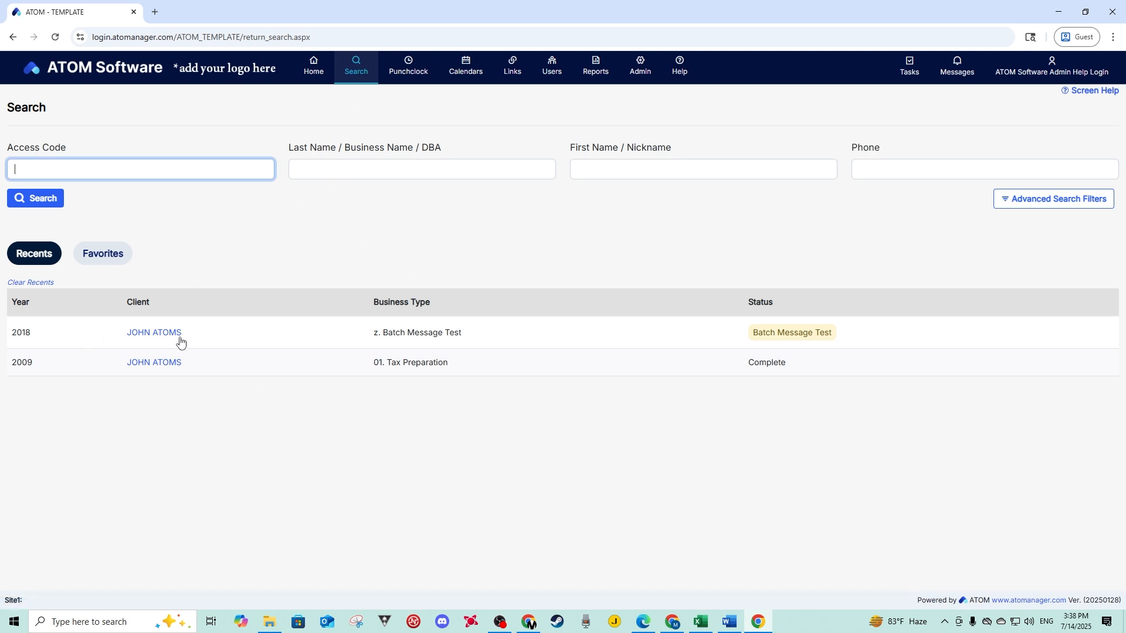
{"action": "left_click", "coordinate": [333, 170]}
{"action": "type", "text": "ato"}
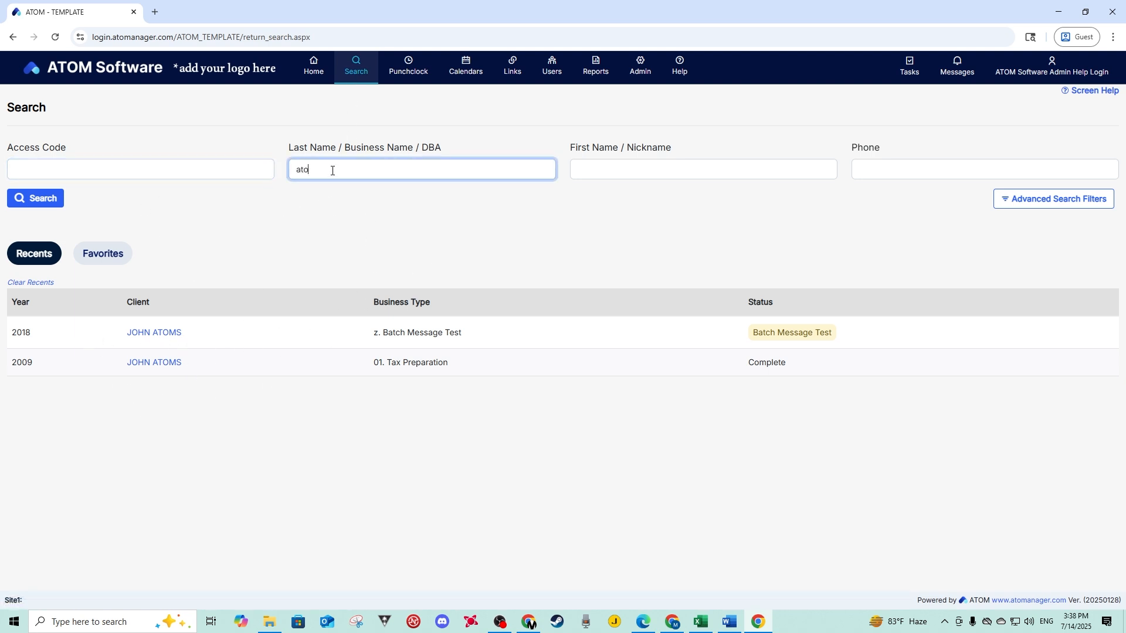
{"action": "type", "text": "ms"}
{"action": "key", "text": "Tab"}
{"action": "type", "text": "jo"}
{"action": "key", "text": "Return"}
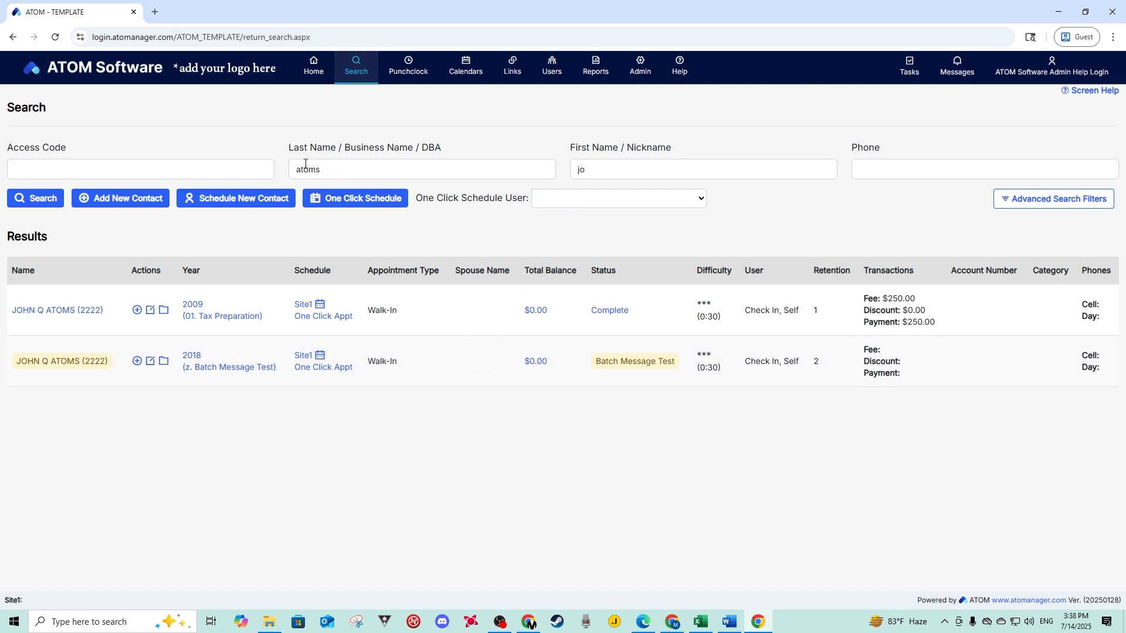
- Open the client's 2009 Tax Preparation account from the results and switch to the Z. Batch Message Test (2018) account
{"action": "double_click", "coordinate": [27, 238]}
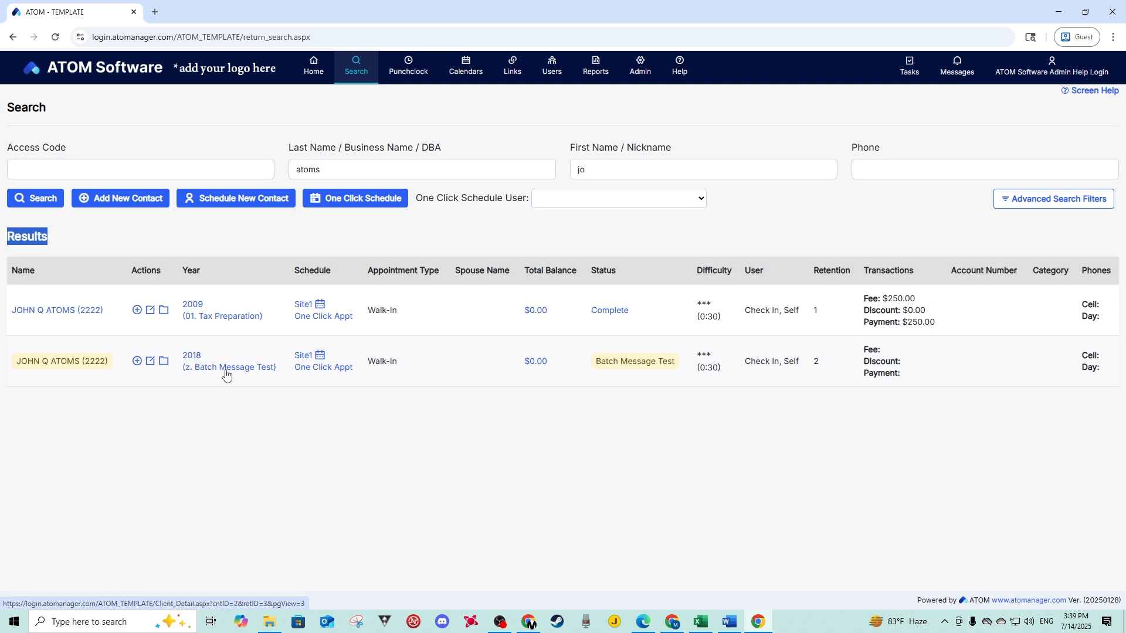
{"action": "left_click", "coordinate": [138, 339]}
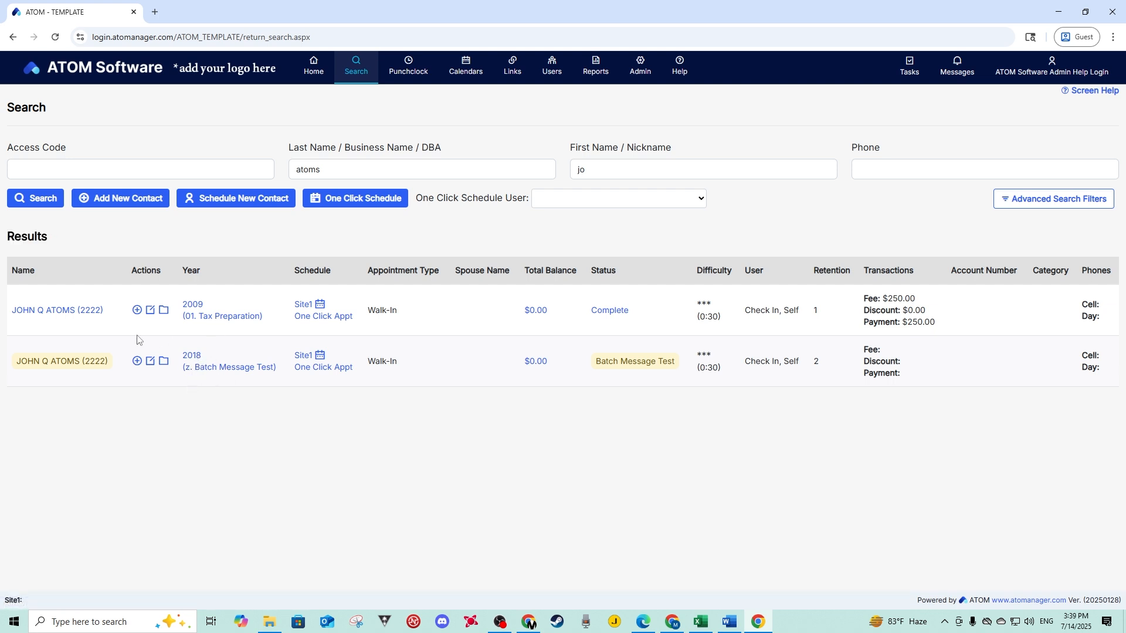
{"action": "left_click", "coordinate": [55, 312]}
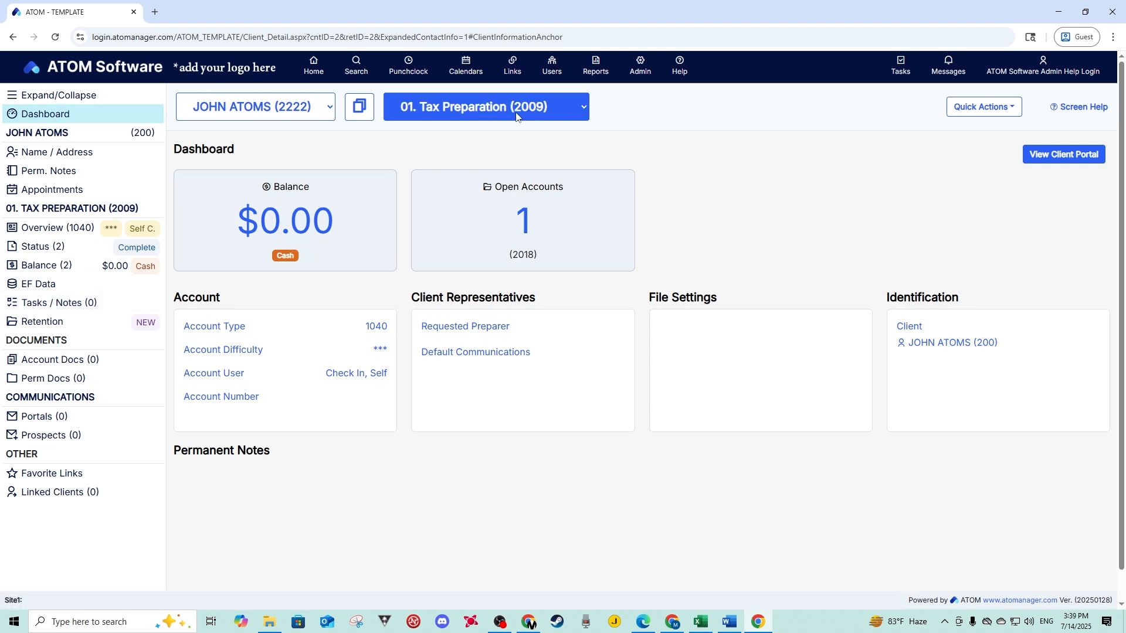
{"action": "left_click", "coordinate": [460, 110]}
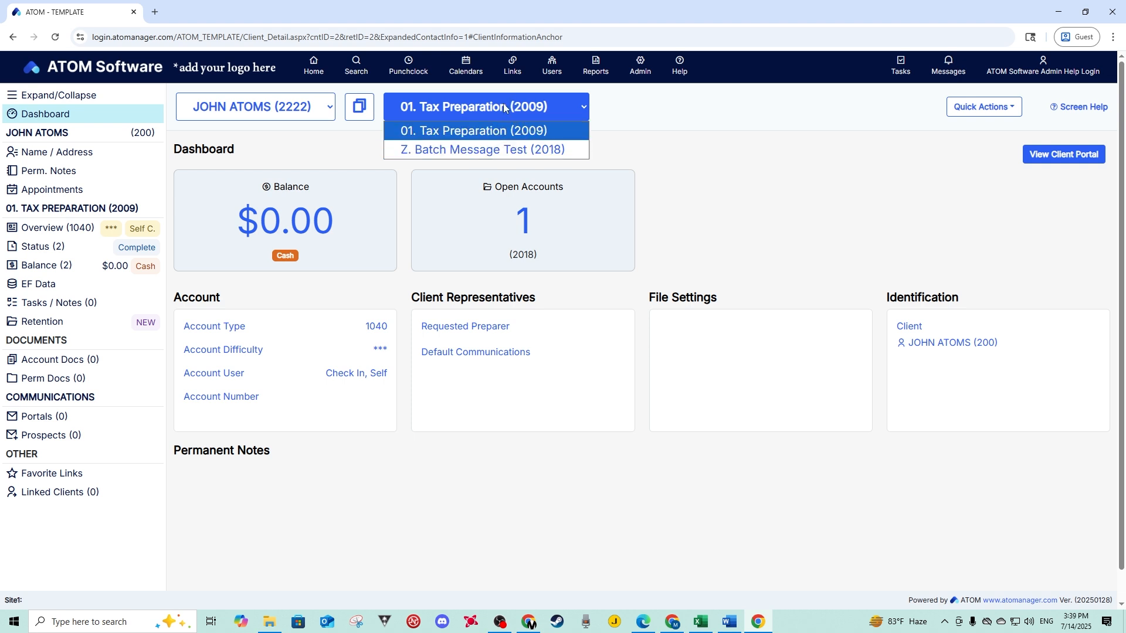
{"action": "left_click", "coordinate": [488, 151]}
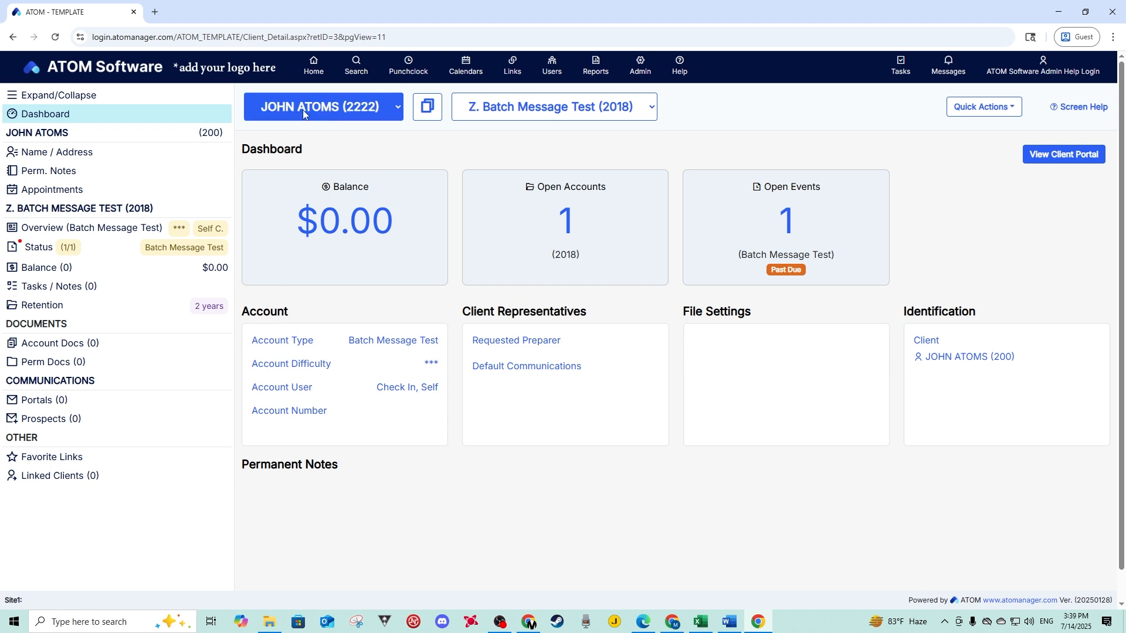
- Examine which business type accounts are available for the client, keeping the Z. Batch Message Test (2018) account selected
{"action": "left_click", "coordinate": [530, 107]}
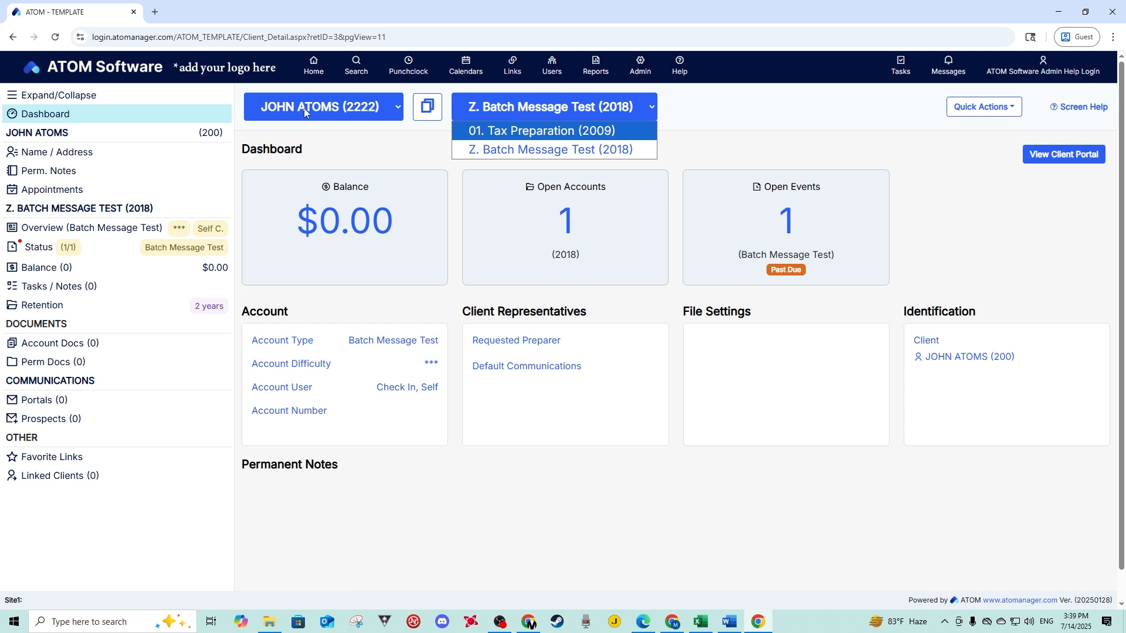
{"action": "left_click", "coordinate": [385, 145]}
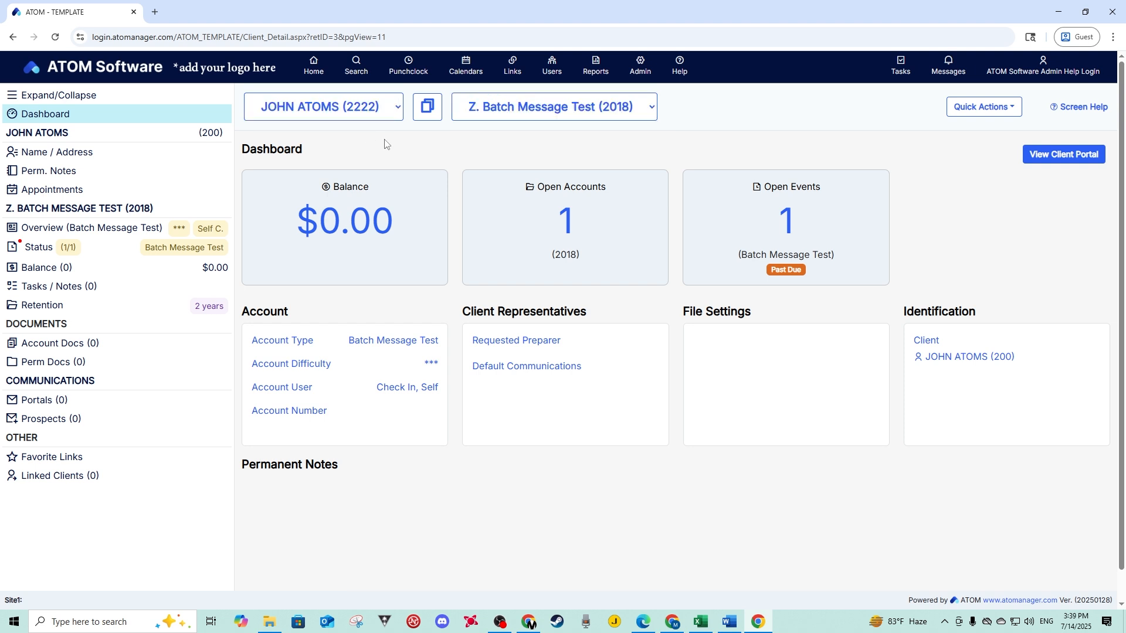
{"action": "left_click", "coordinate": [530, 108]}
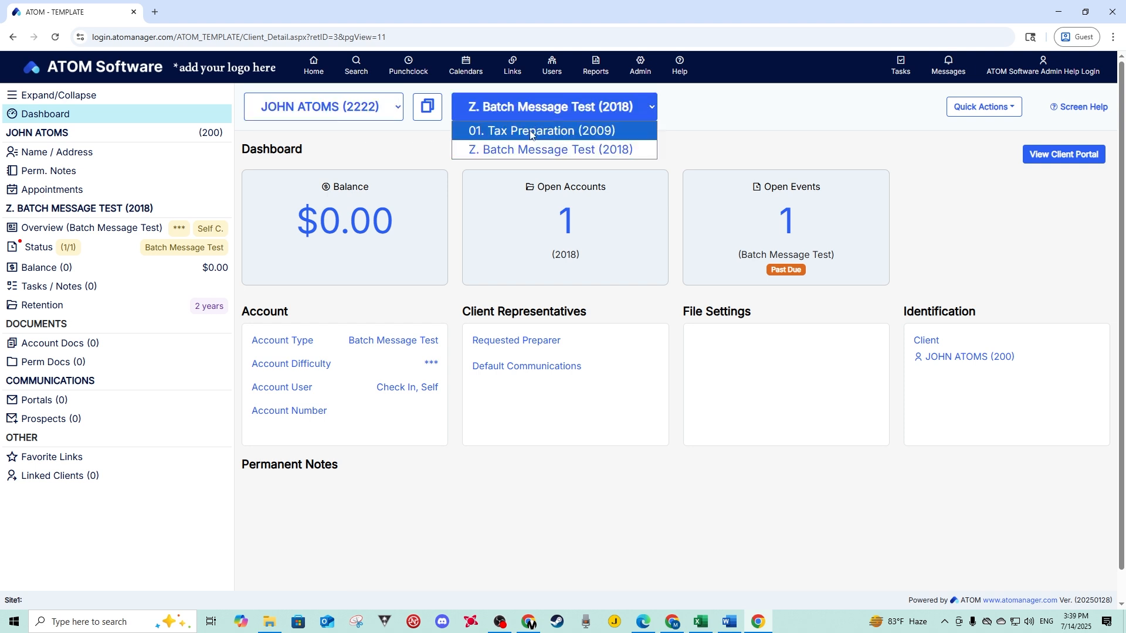
{"action": "left_click", "coordinate": [413, 139]}
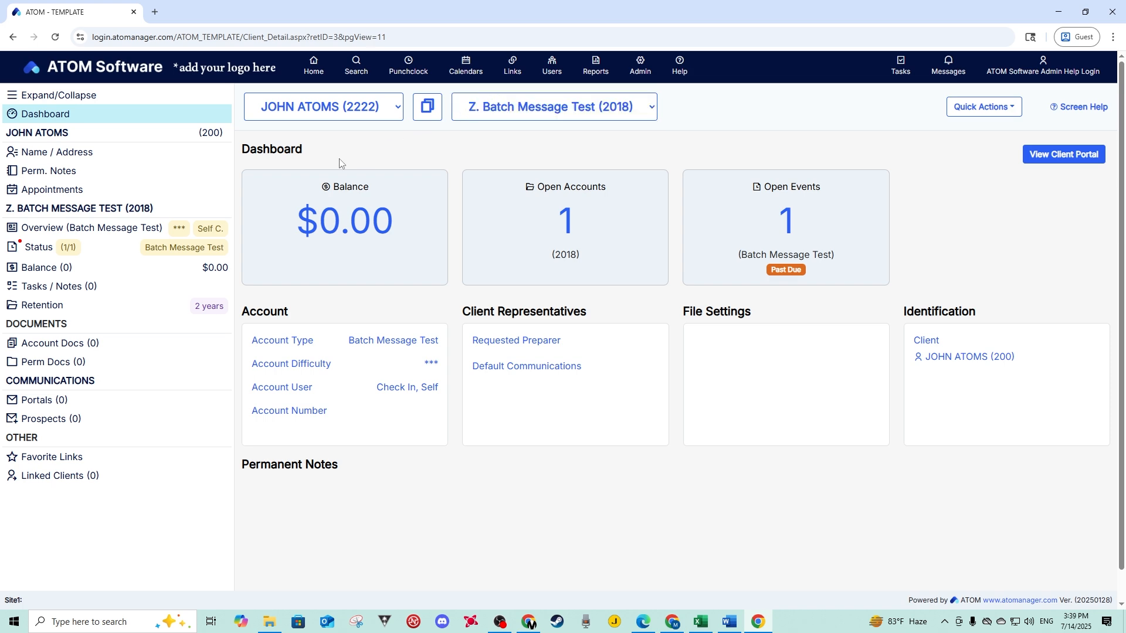
- Review the account's Status, Balance, Tasks / Notes and Account Docs pages, and the client's Name / Address page
{"action": "left_click", "coordinate": [39, 249]}
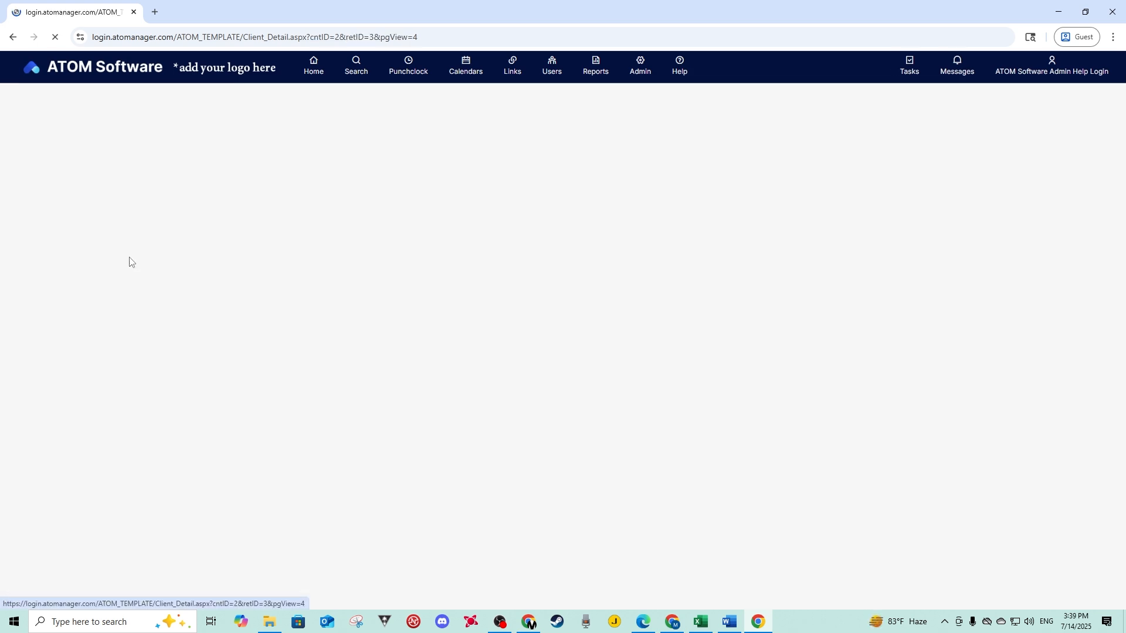
{"action": "left_click", "coordinate": [58, 268]}
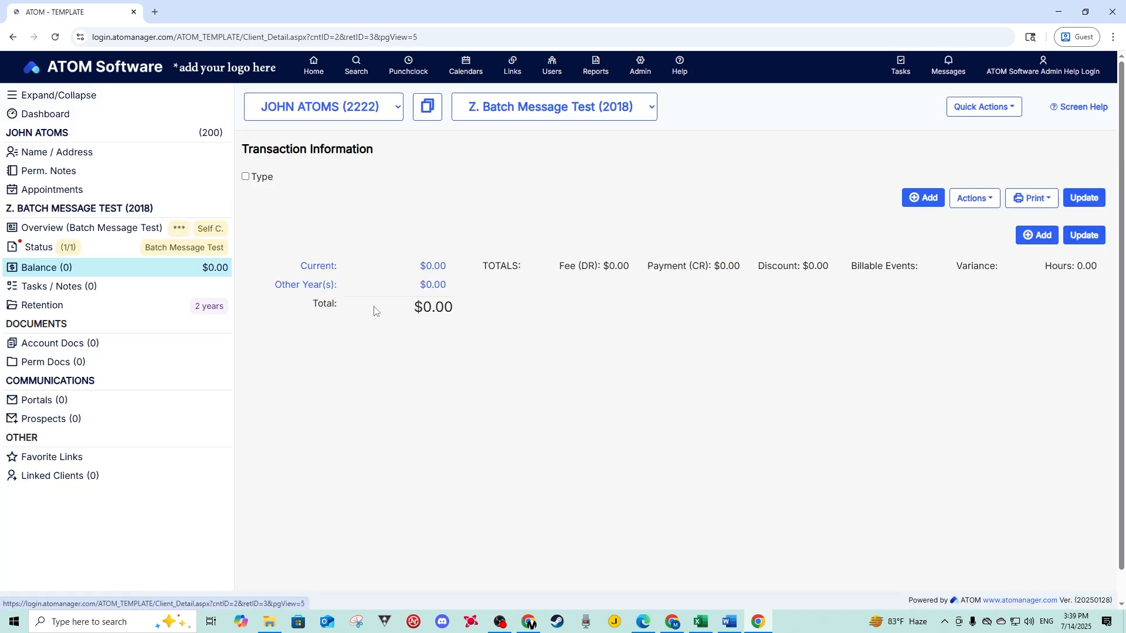
{"action": "left_click", "coordinate": [80, 288]}
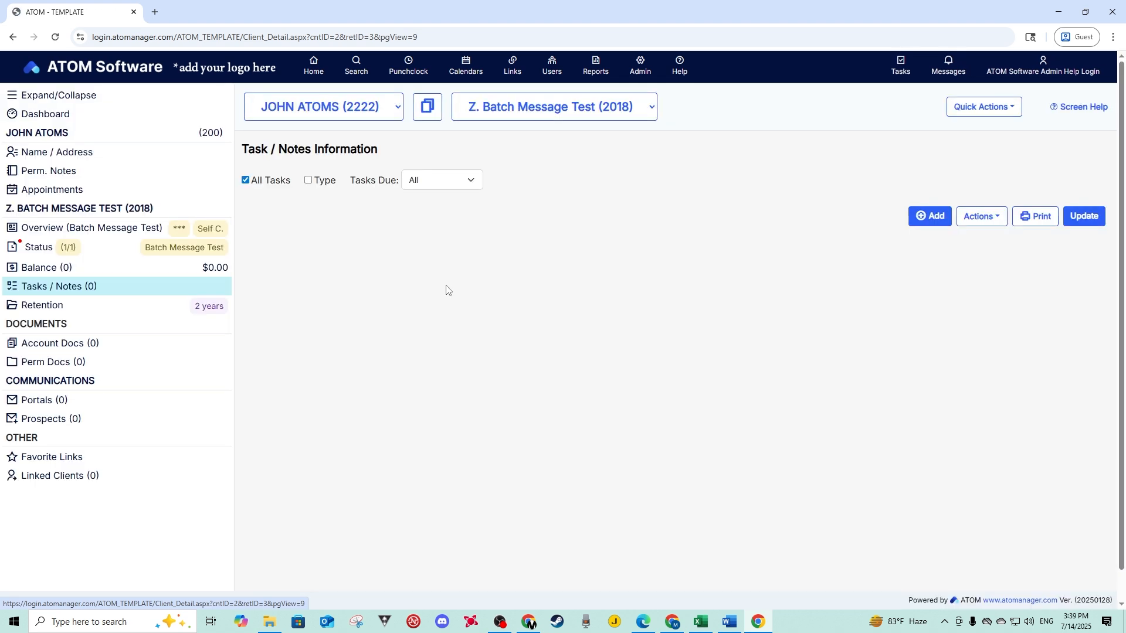
{"action": "left_click", "coordinate": [54, 343]}
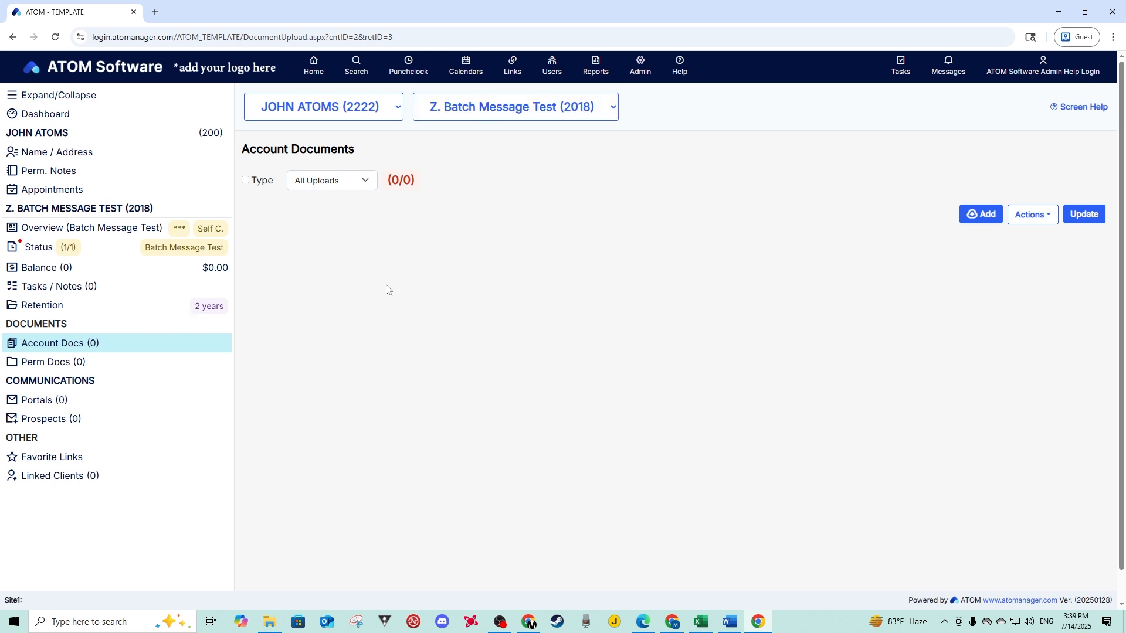
{"action": "left_click", "coordinate": [63, 155]}
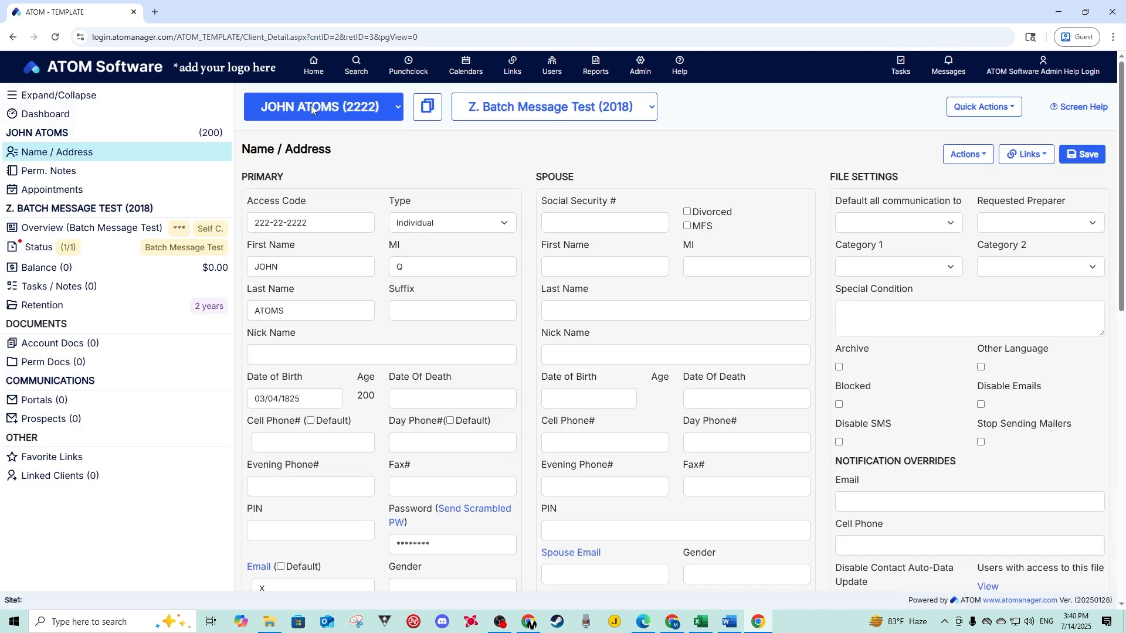
- Leave the client file to review the Business Type configuration page, and return to the home overview
{"action": "left_click", "coordinate": [314, 66]}
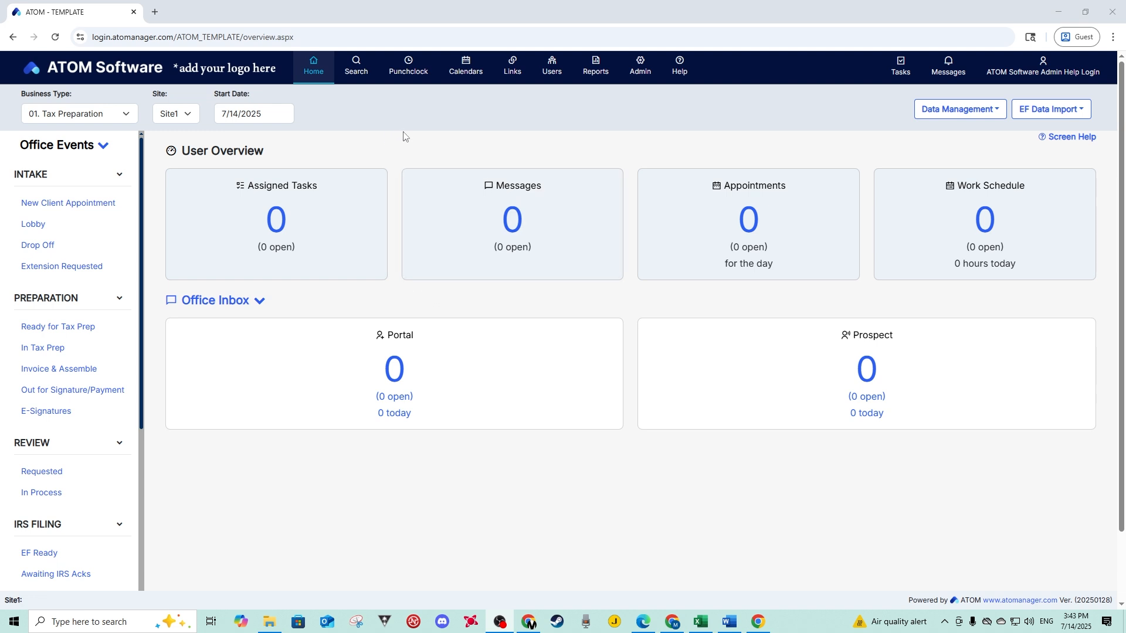
{"action": "left_click", "coordinate": [642, 69]}
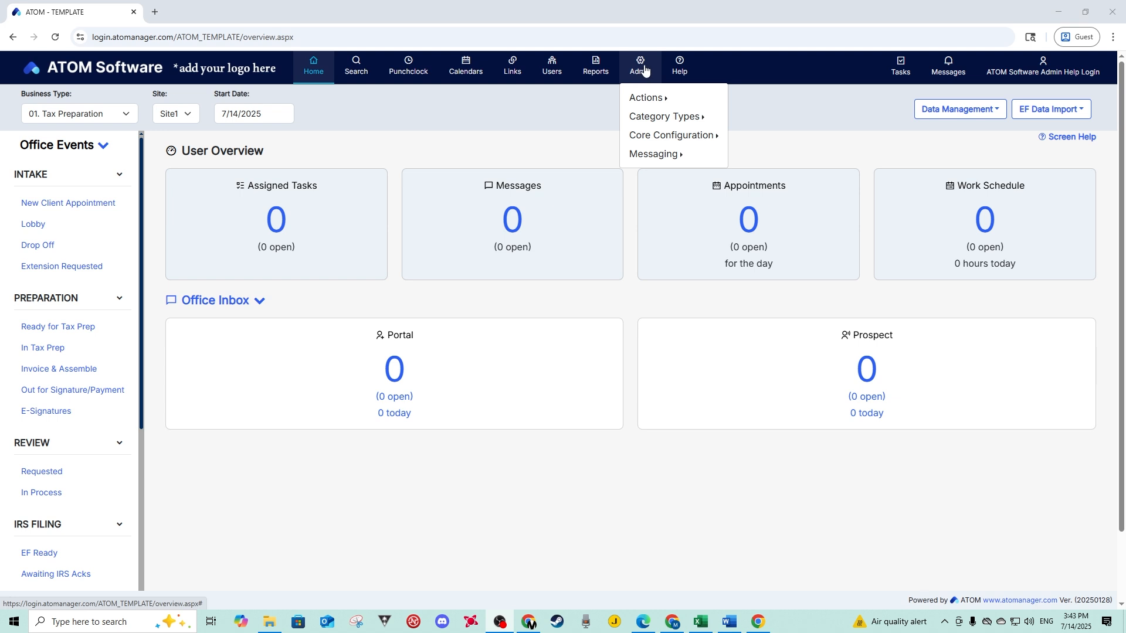
{"action": "mouse_move", "coordinate": [657, 117]}
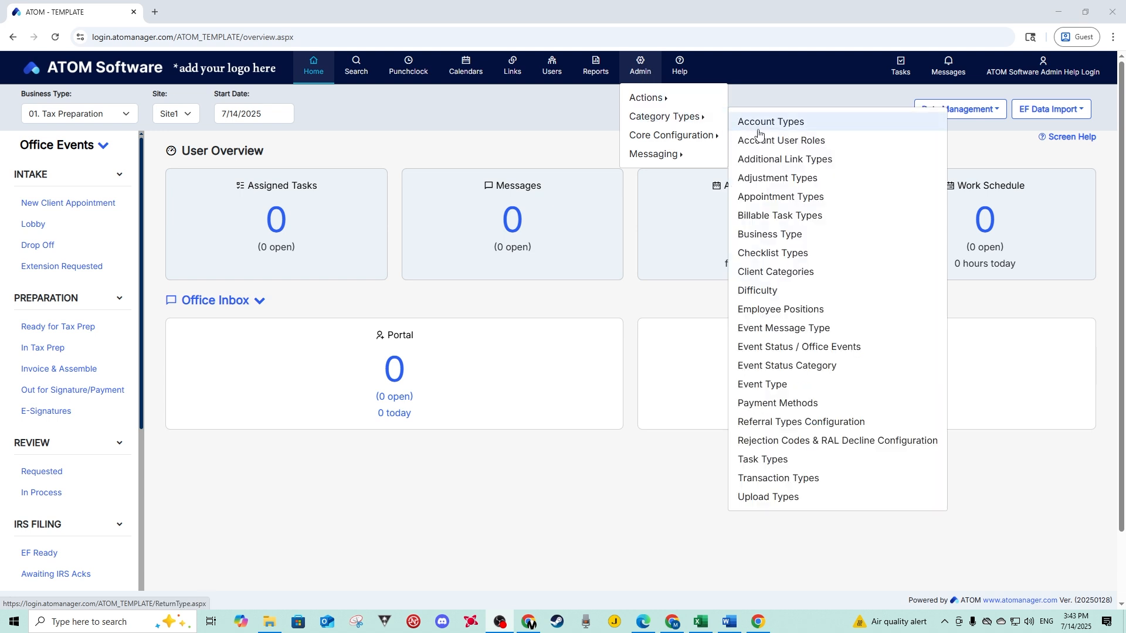
{"action": "left_click", "coordinate": [772, 237]}
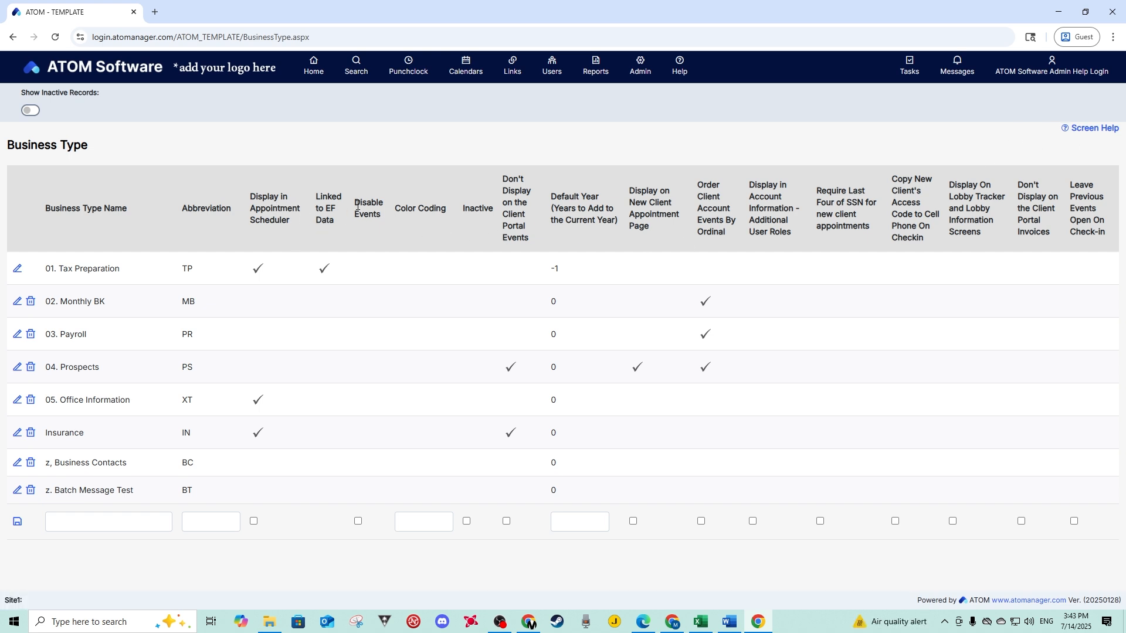
{"action": "left_click", "coordinate": [314, 66]}
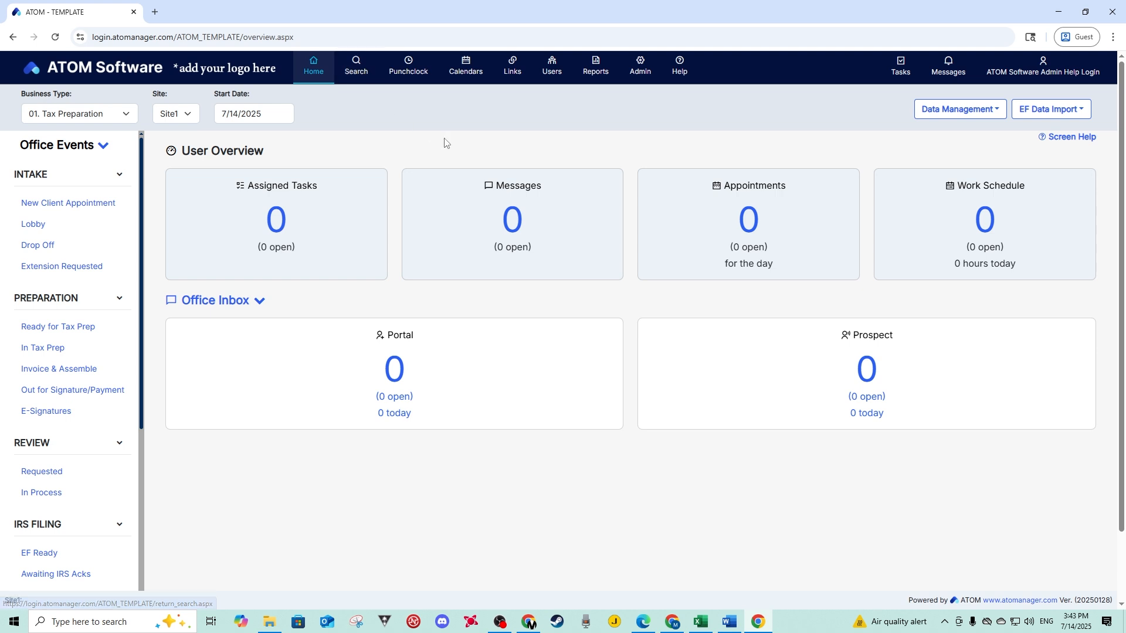